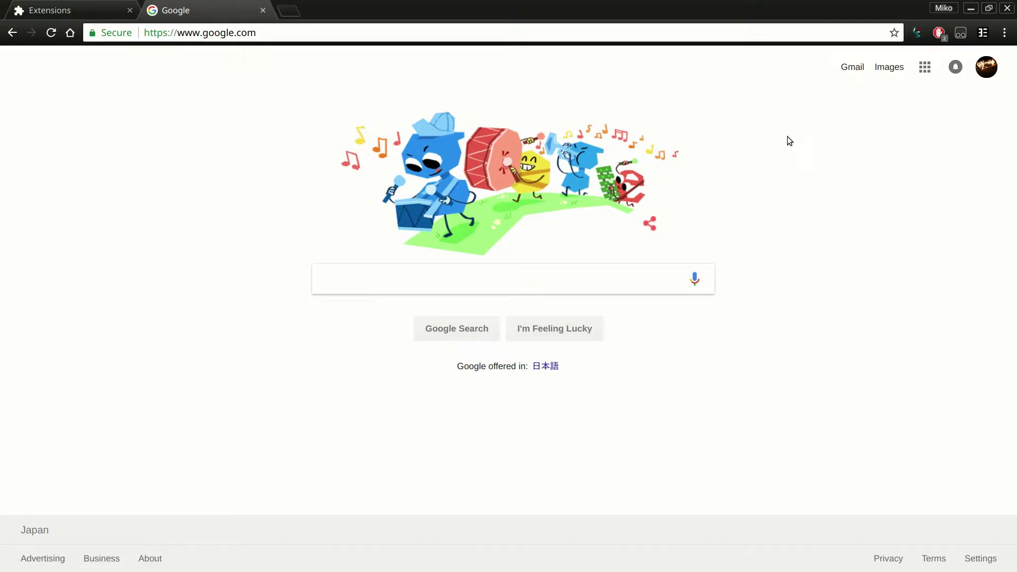
Step: Open reddit.com/r/comics from the Google homepage with a LipSurf command
key(r)
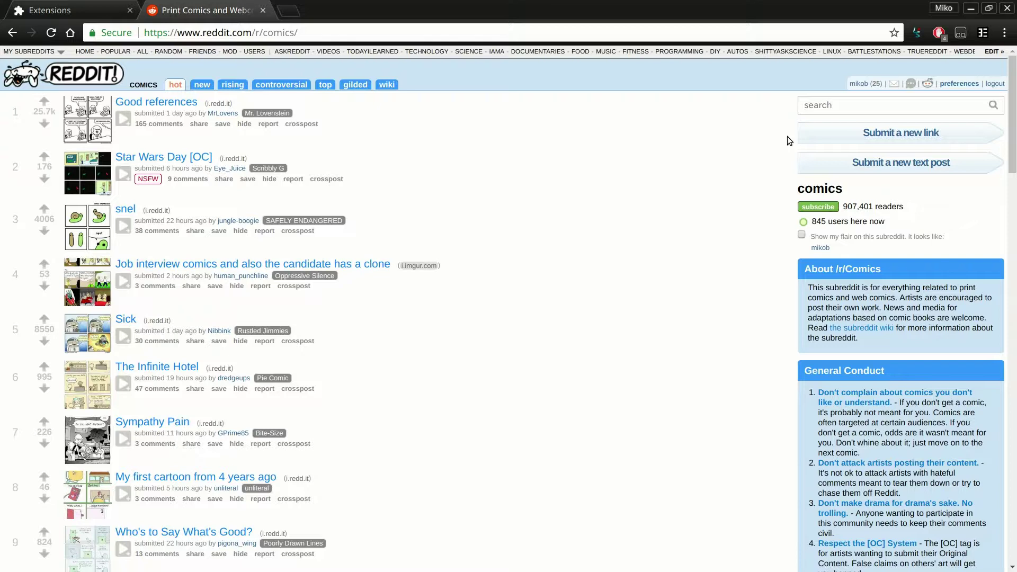
Step: Scroll down the r/comics listing and expand post 20's comic inline
key(Down)
key(Down)
key(Down)
key(Down)
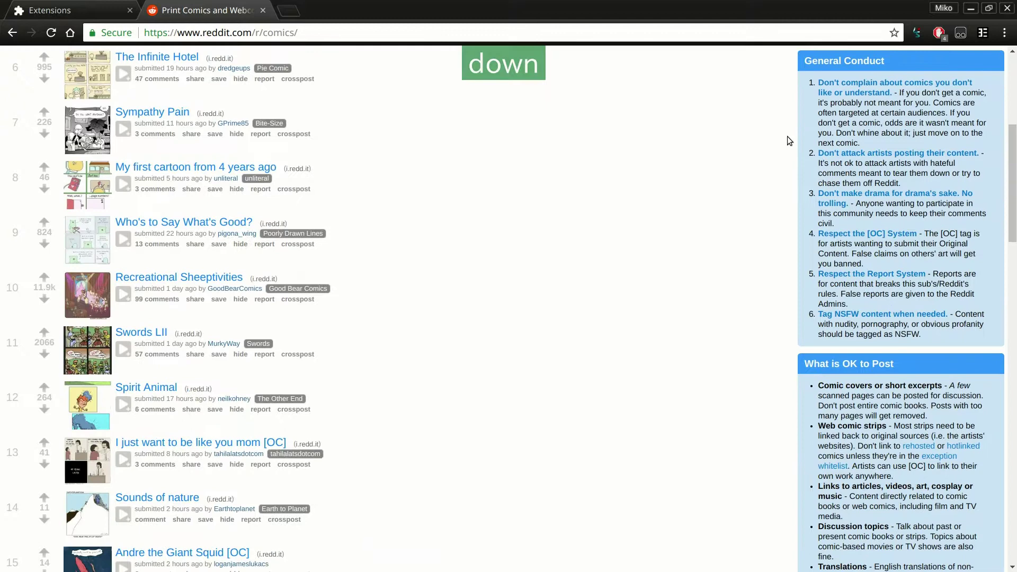
key(Down)
key(Down)
key(Down)
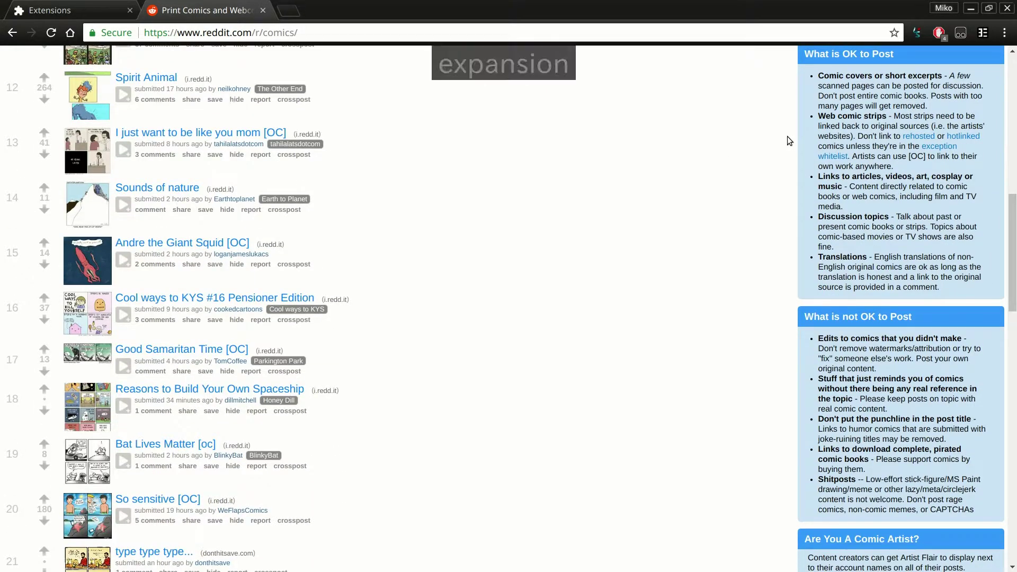
key(x)
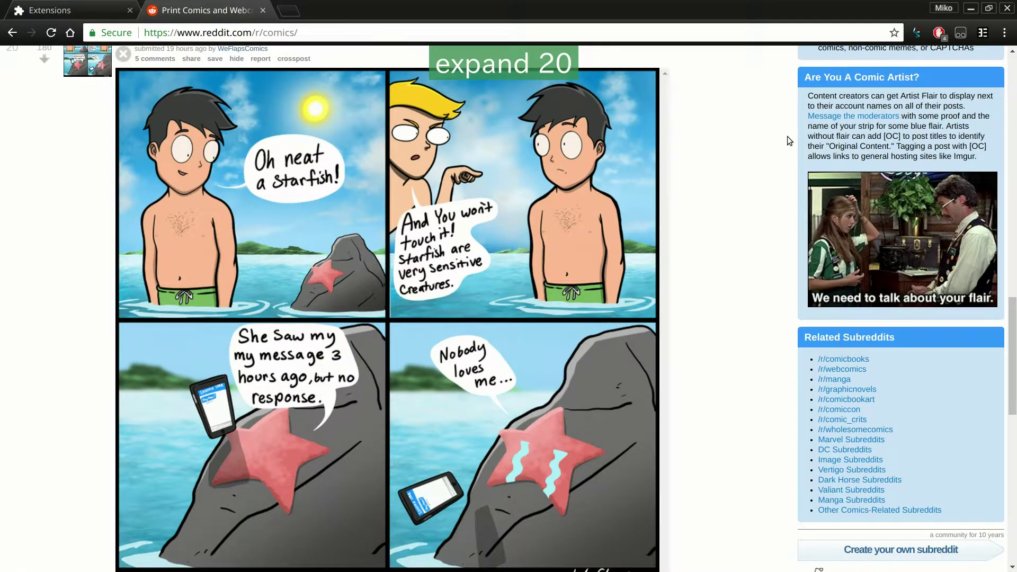
Step: Return to the top, expand the first post 'Good references' and open its comments
key(Home)
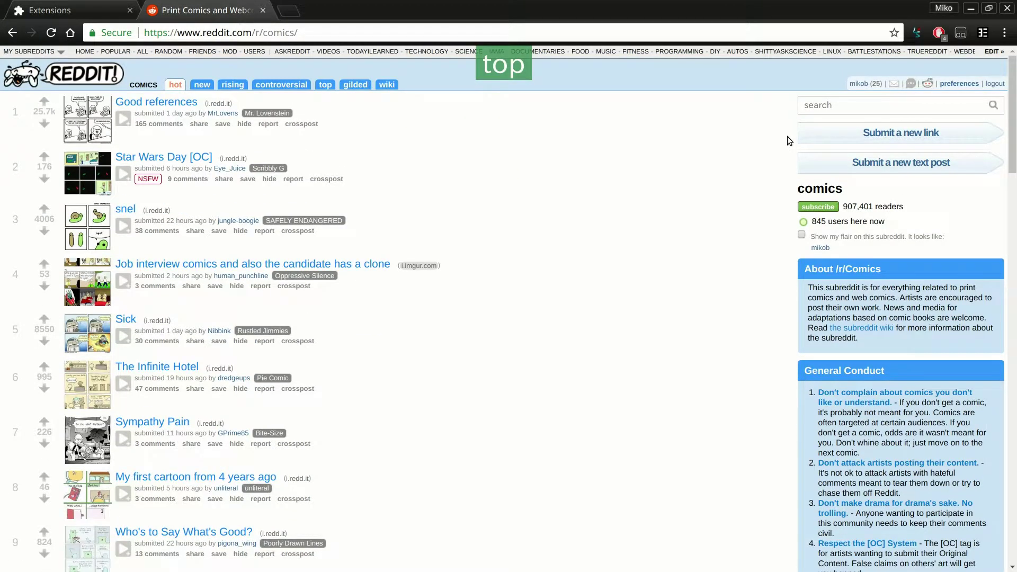
key(x)
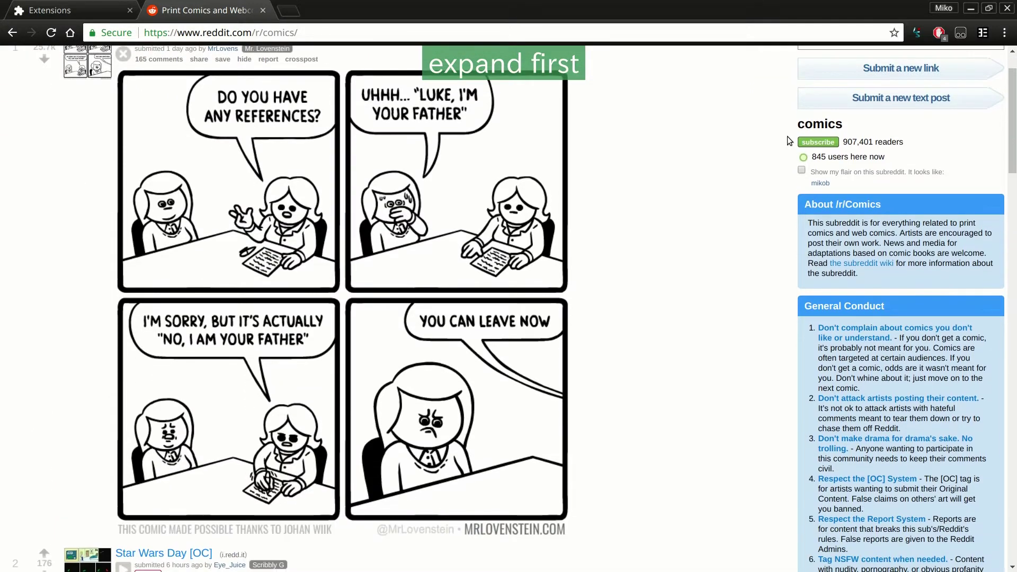
key(c)
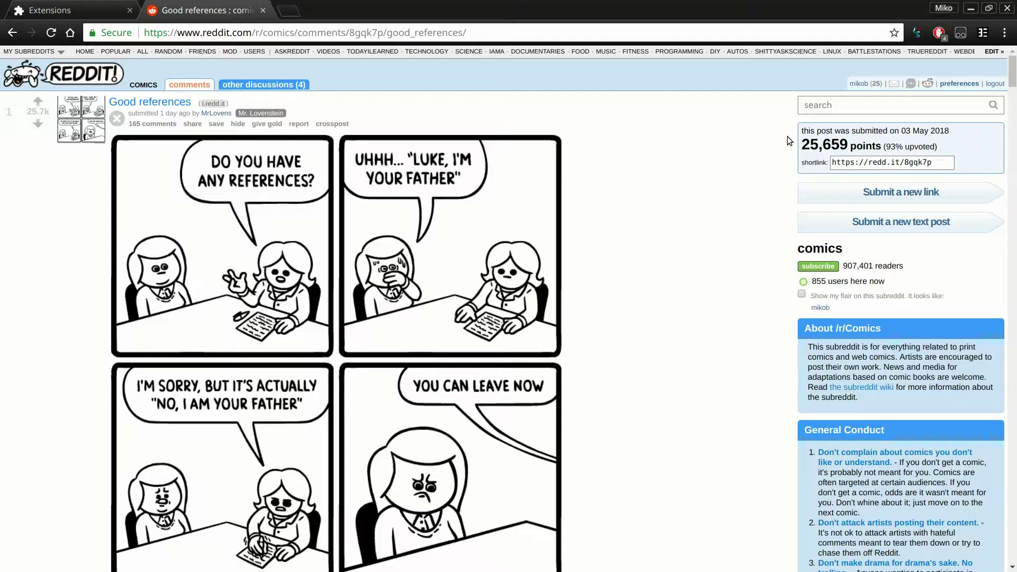
Step: Scroll down the Good references comments and collapse the first three top-level threads
scroll(787, 140, down, 5)
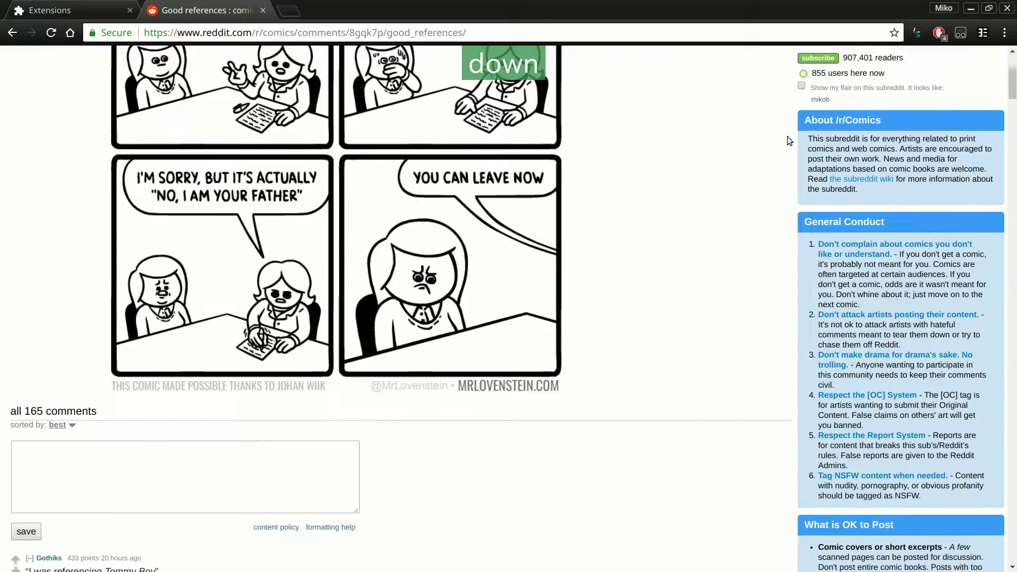
scroll(787, 140, down, 5)
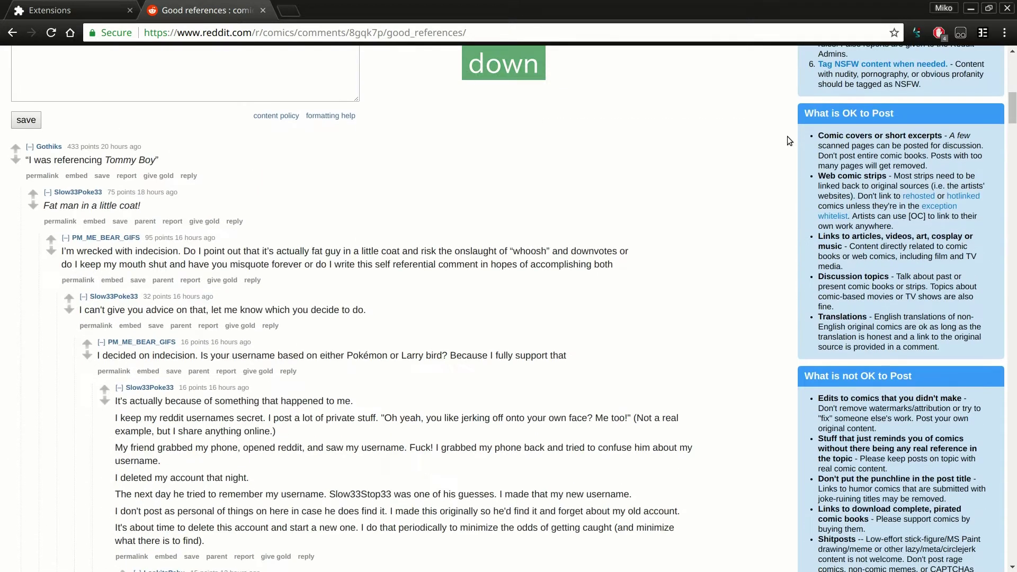
key(Return)
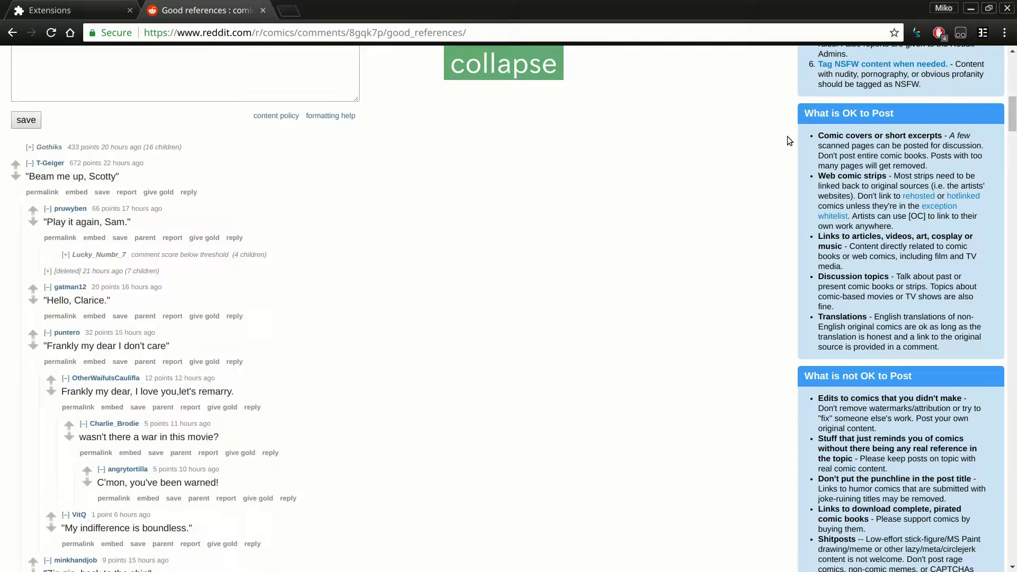
key(Return)
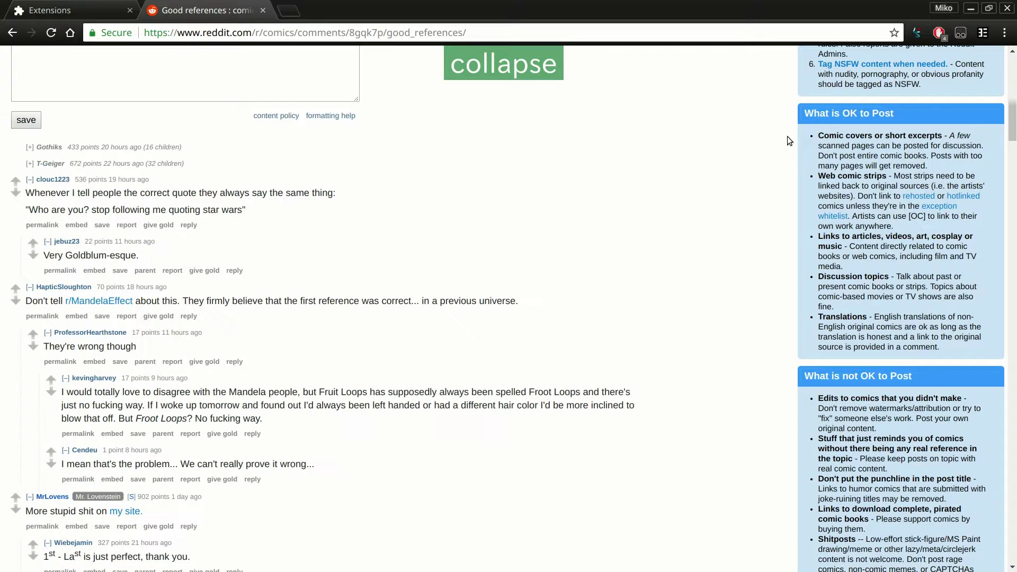
key(Return)
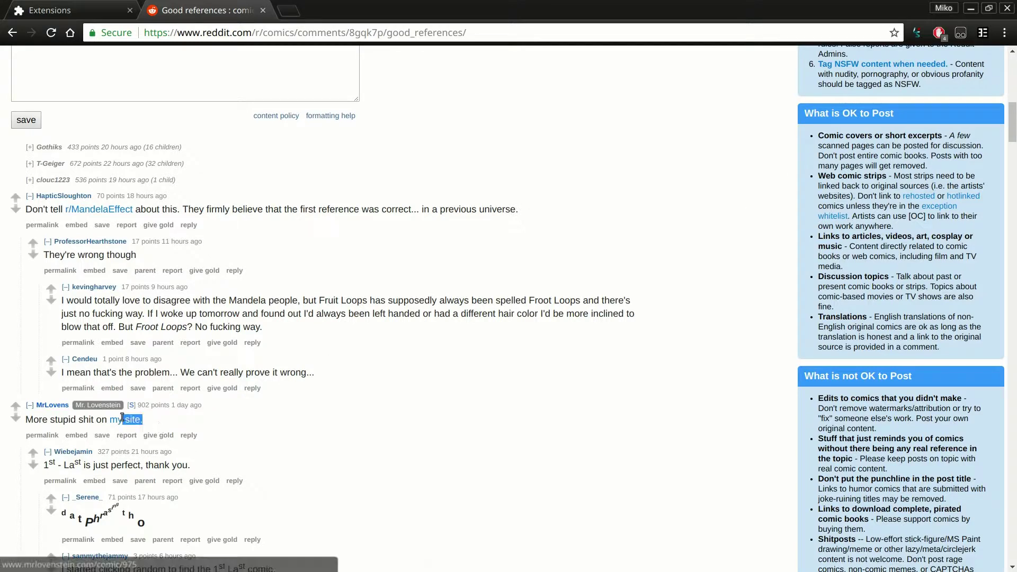
Step: Label the thread's links and follow the artist's site link to its comic archive
click(89, 419)
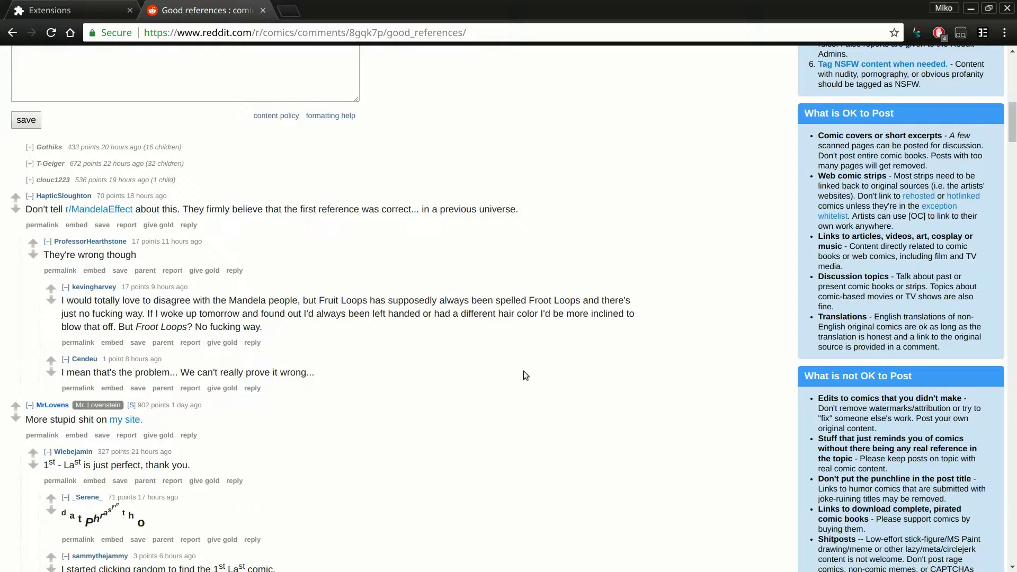
key(f)
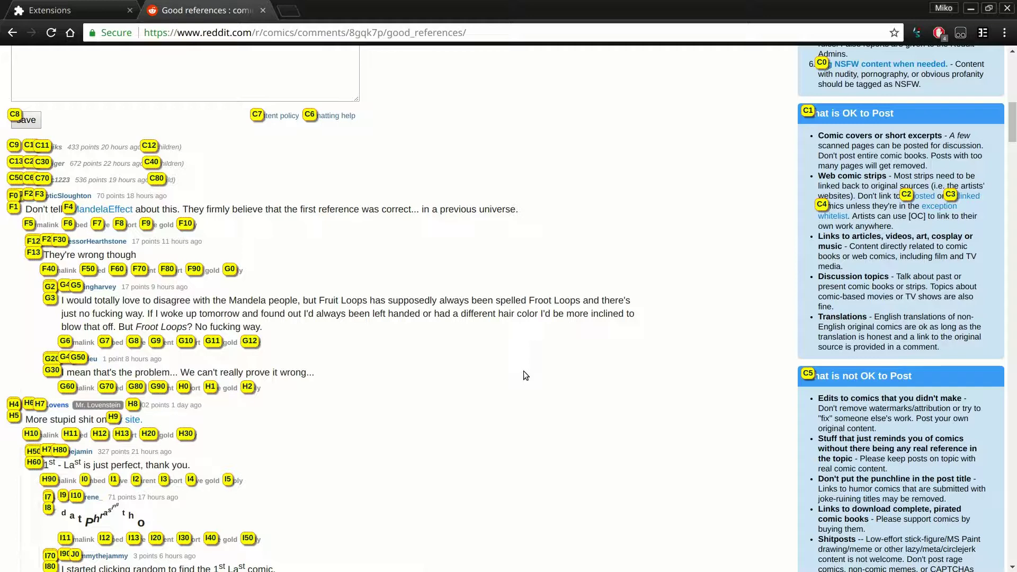
key(h)
key(9)
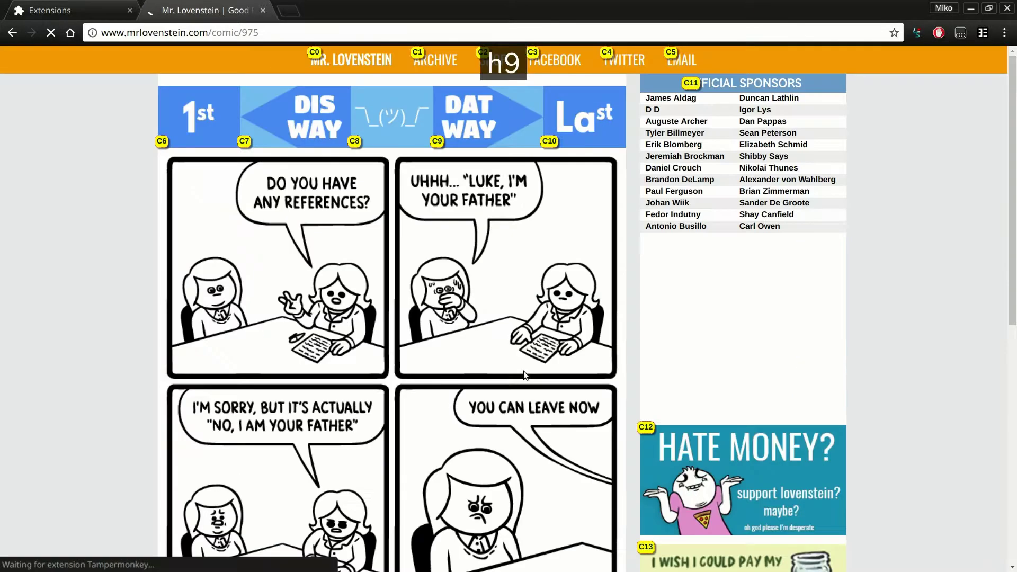
key(c)
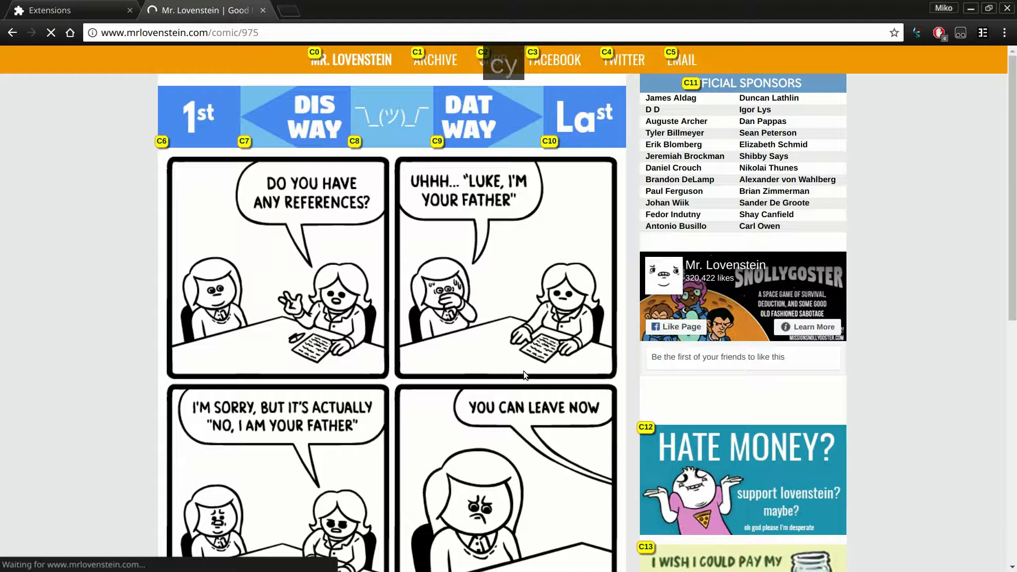
key(1)
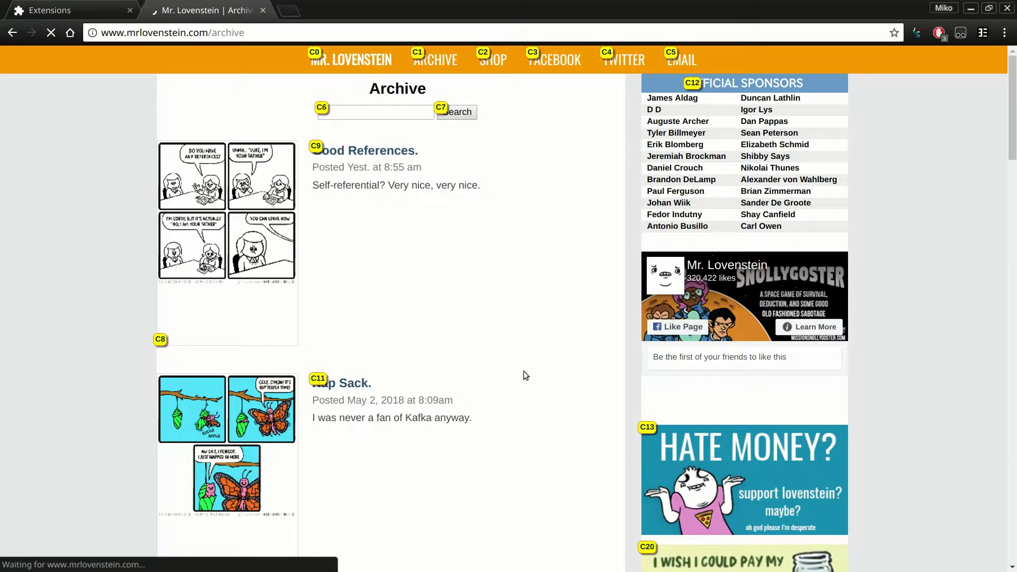
Step: Open comic C11, 'Nap Sack', from the archive and scroll to its last panel
key(c)
key(1)
key(1)
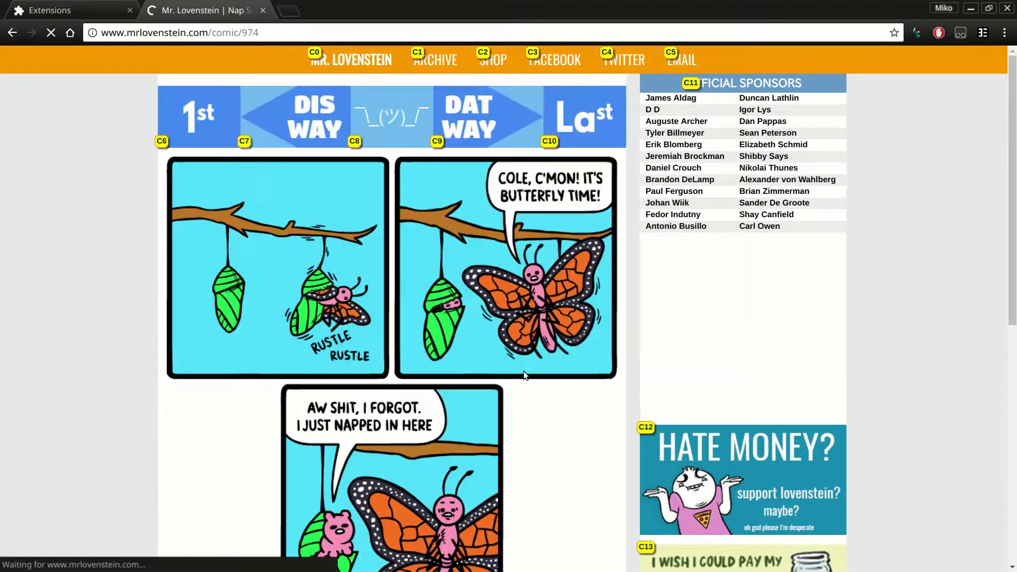
key(Down)
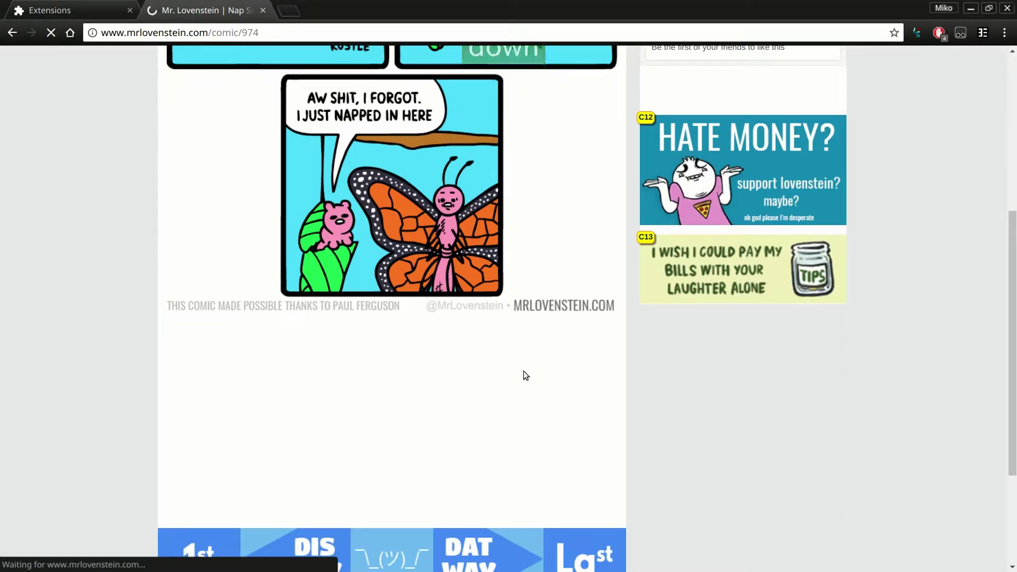
Step: Go back three pages to the Reddit comment thread and label every link
key(alt+Left)
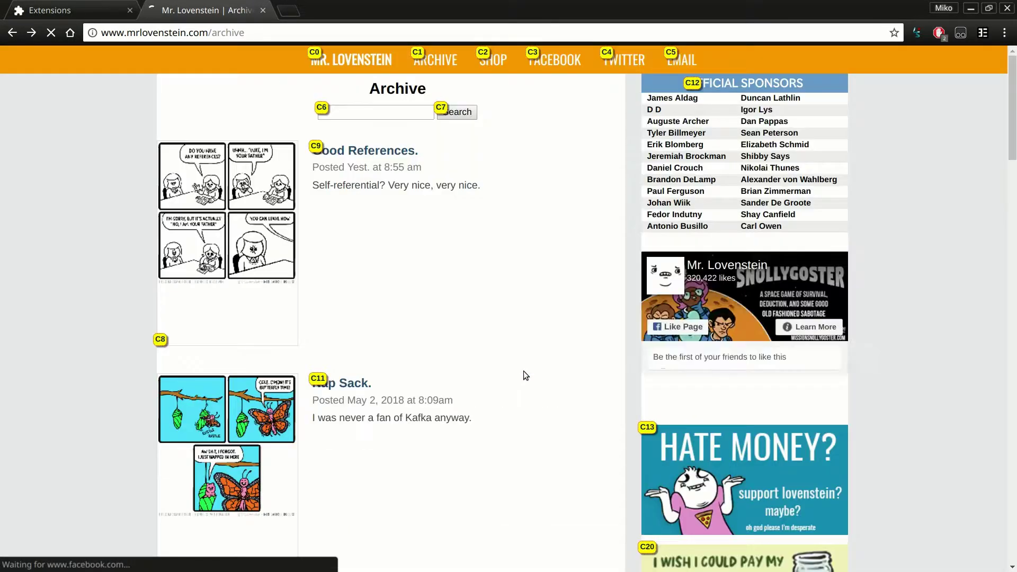
key(alt+Left)
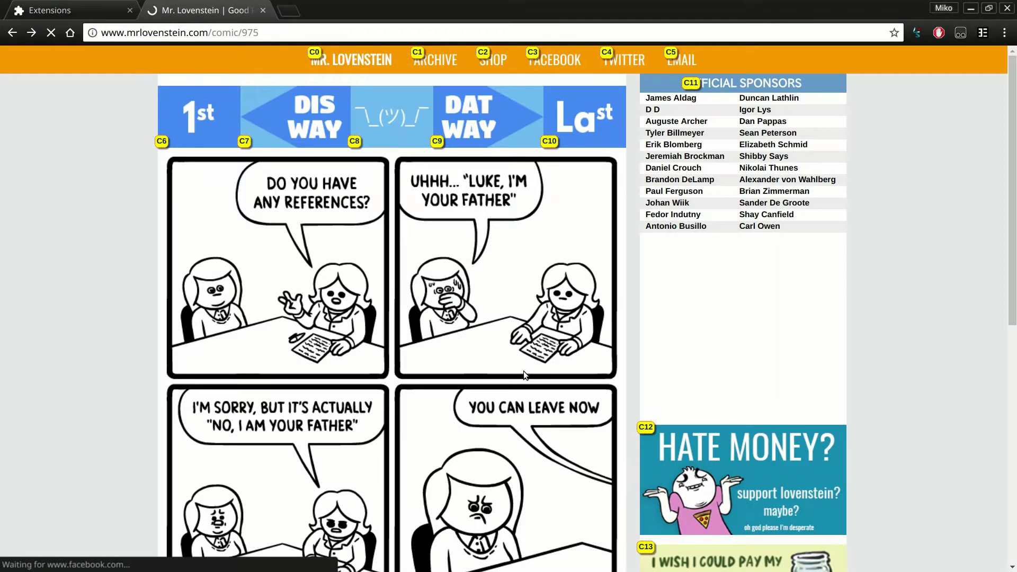
key(alt+Left)
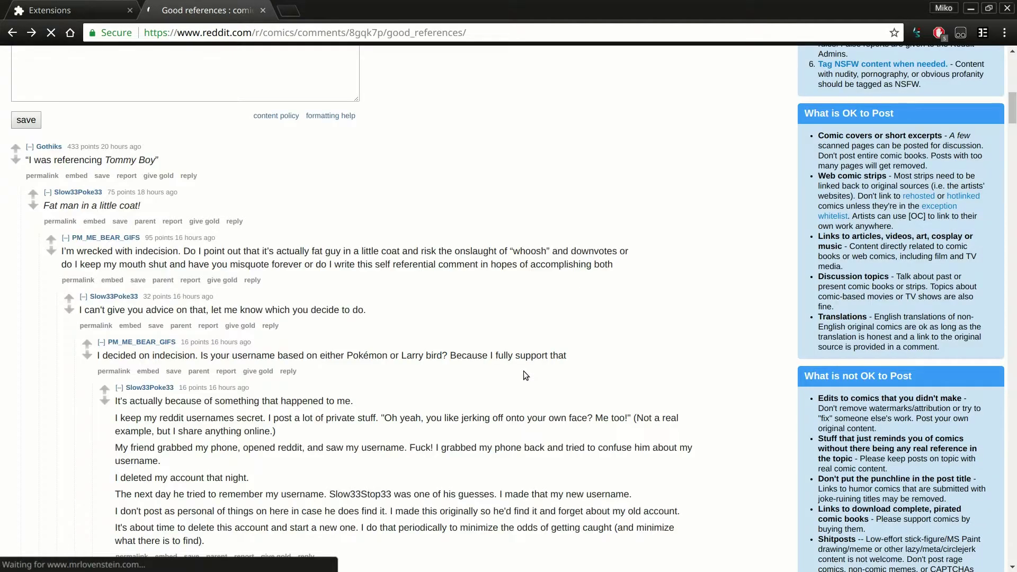
key(f)
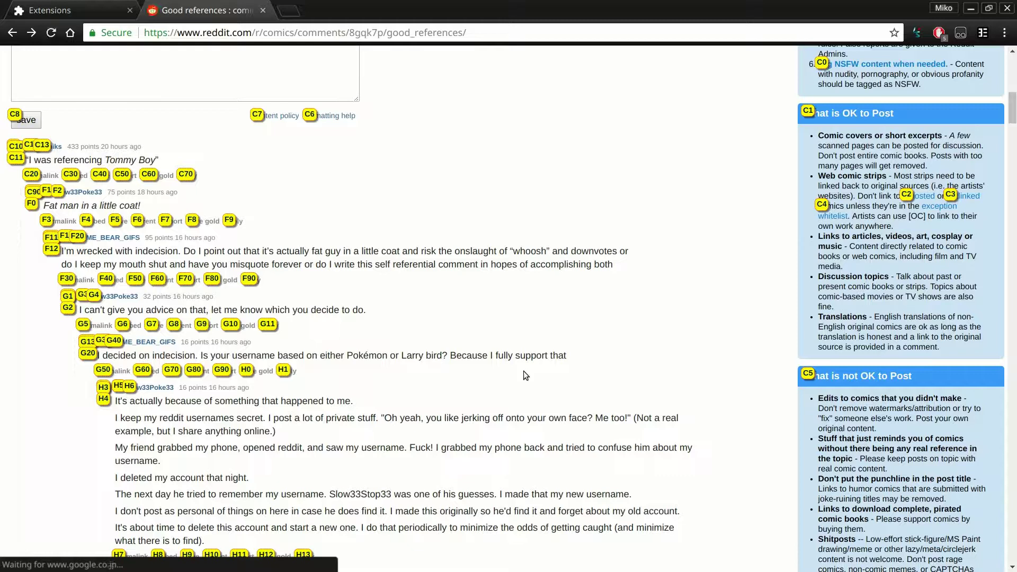
Step: Hide the link hint labels on the Good references thread
key(Escape)
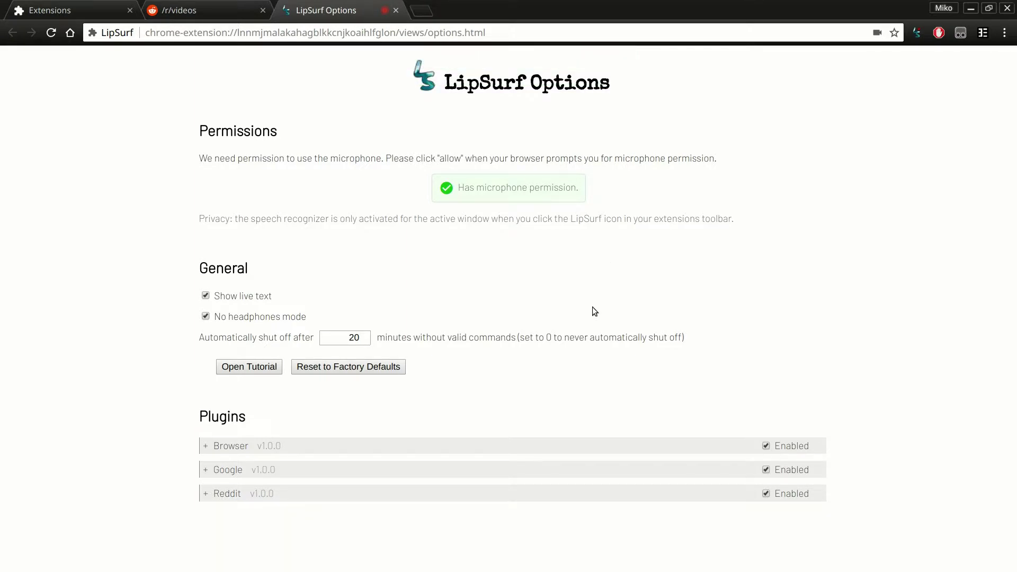
Step: Expand the Browser plugin's details and show its full homophone list
click(482, 452)
scroll(497, 392, down, 3)
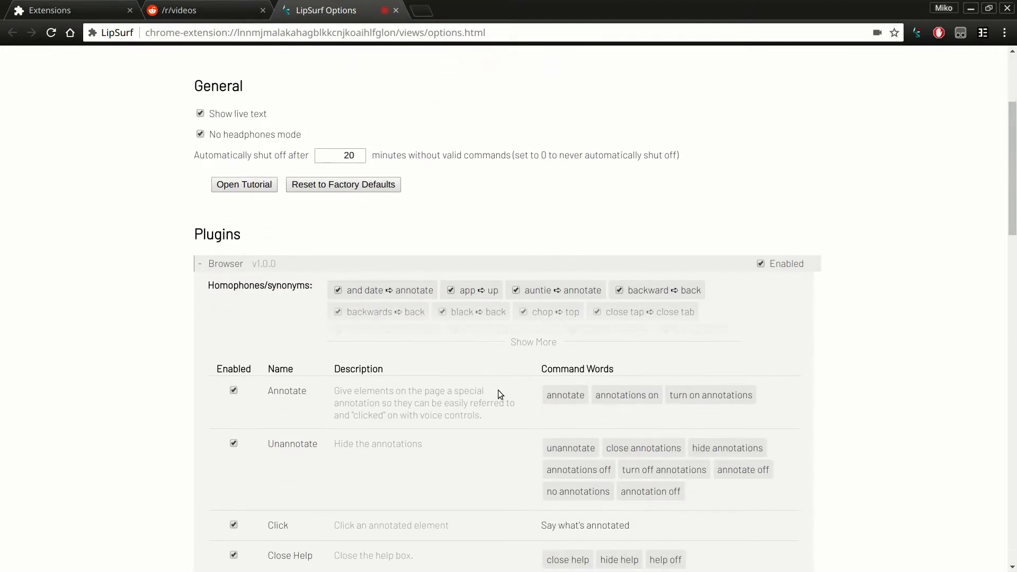
scroll(498, 391, down, 2)
click(522, 268)
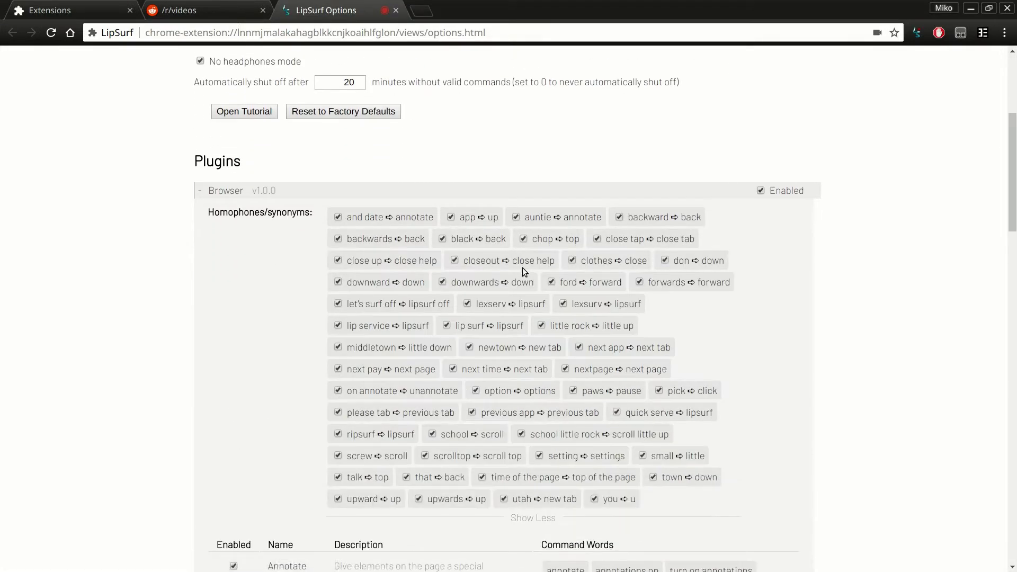
scroll(711, 281, down, 1)
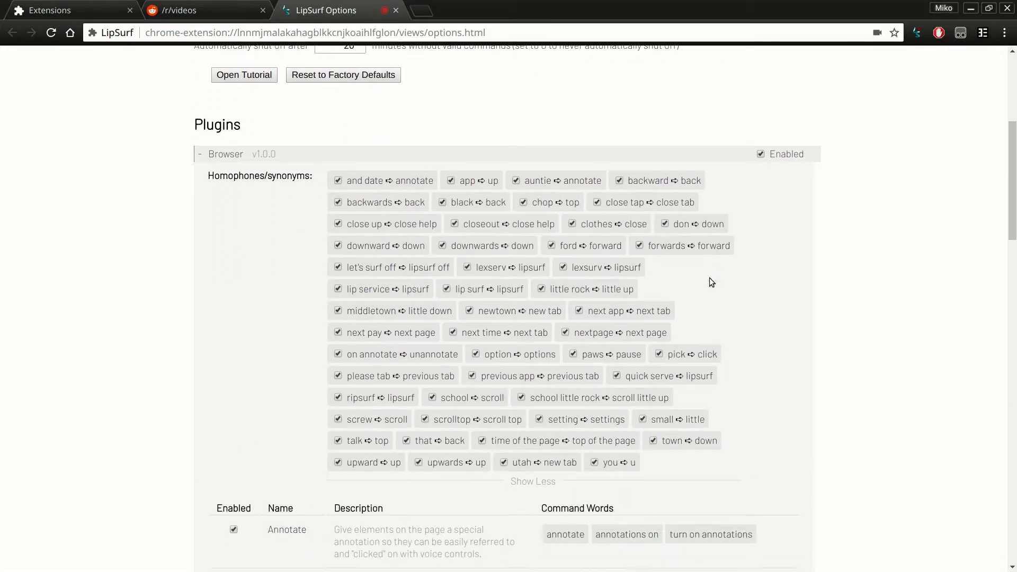
Step: Collapse the Browser homophones back to two rows and scroll through its commands
click(533, 480)
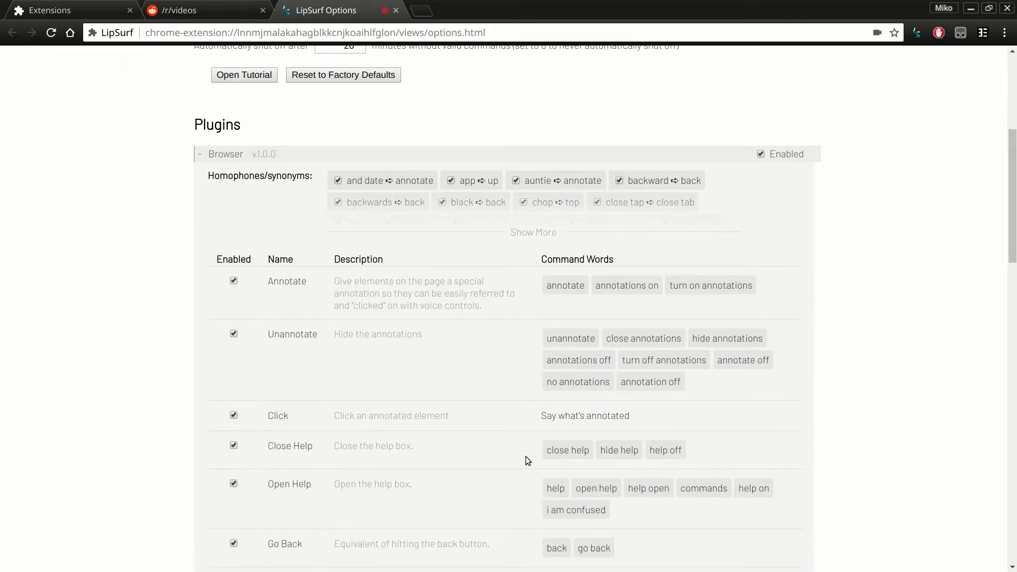
scroll(525, 456, down, 4)
scroll(479, 358, down, 10)
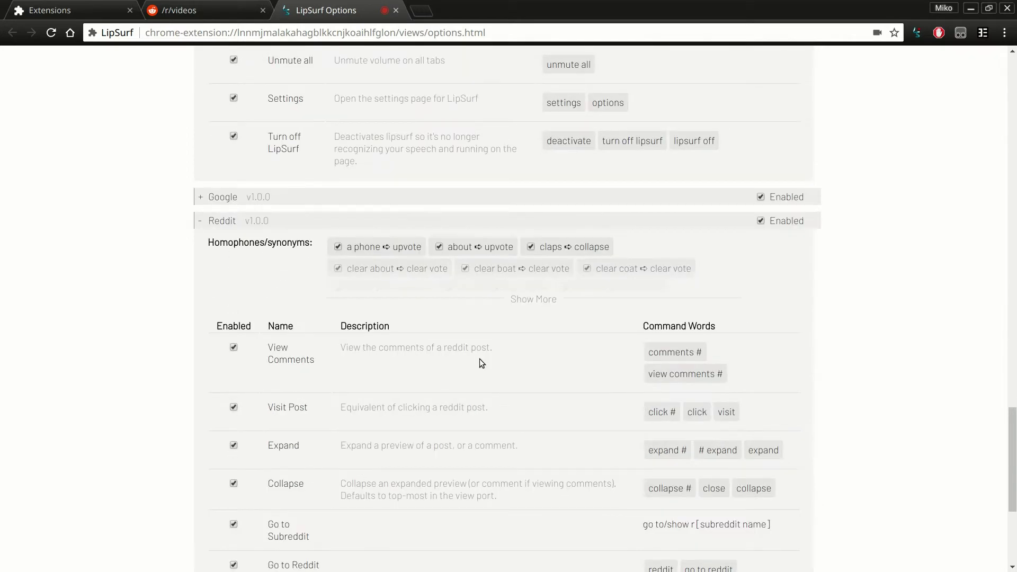
scroll(478, 358, up, 1)
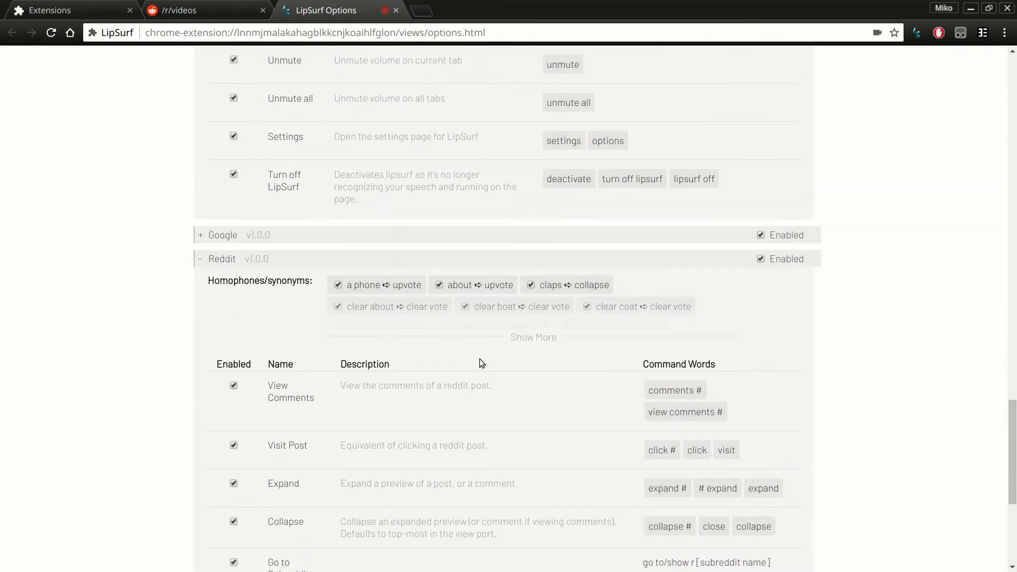
scroll(479, 358, up, 5)
scroll(479, 359, up, 9)
scroll(479, 358, up, 9)
scroll(479, 358, up, 5)
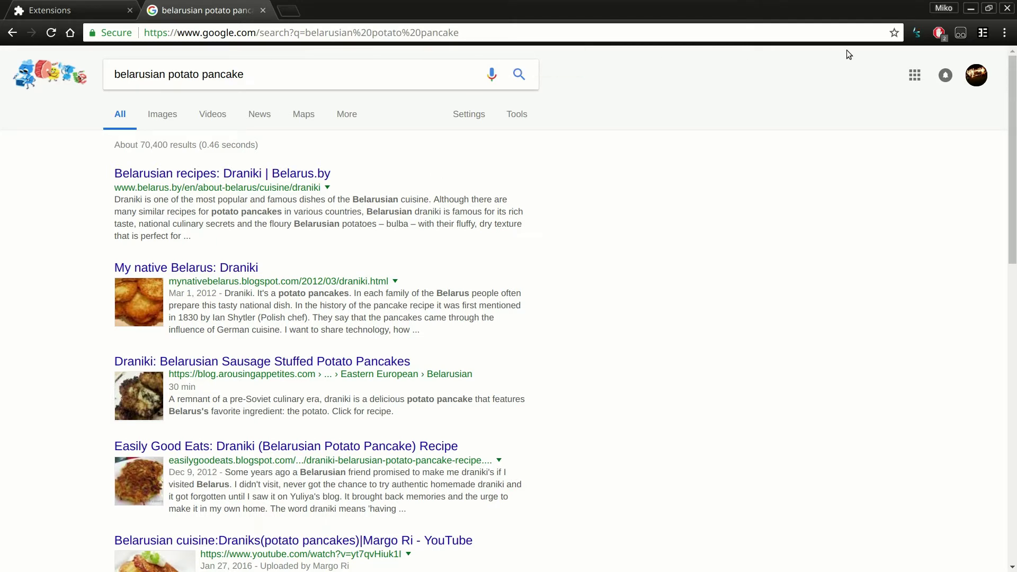
Step: Turn LipSurf off via its toolbar icon, keeping the 'belarusian potato pancake' results
click(919, 30)
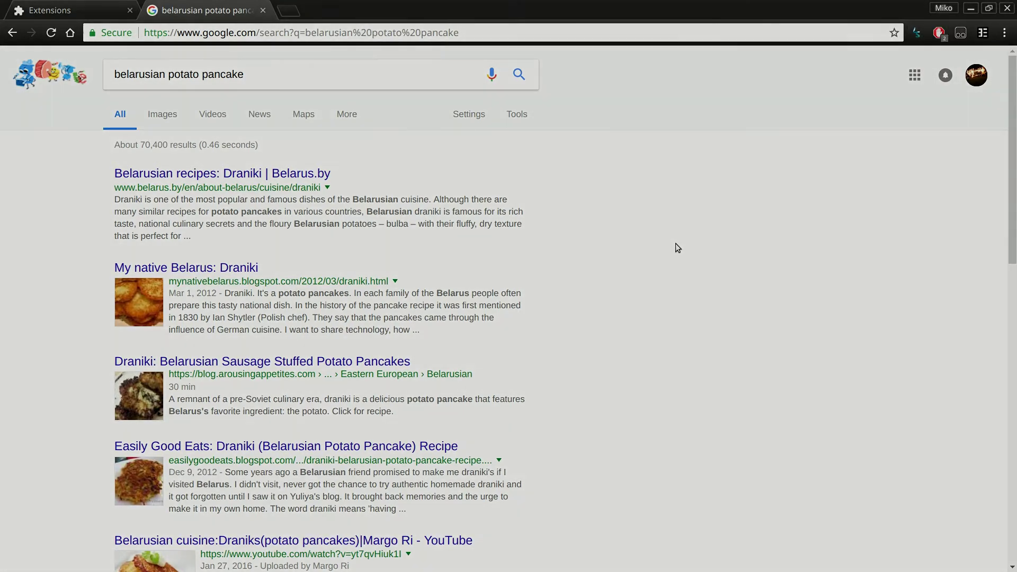